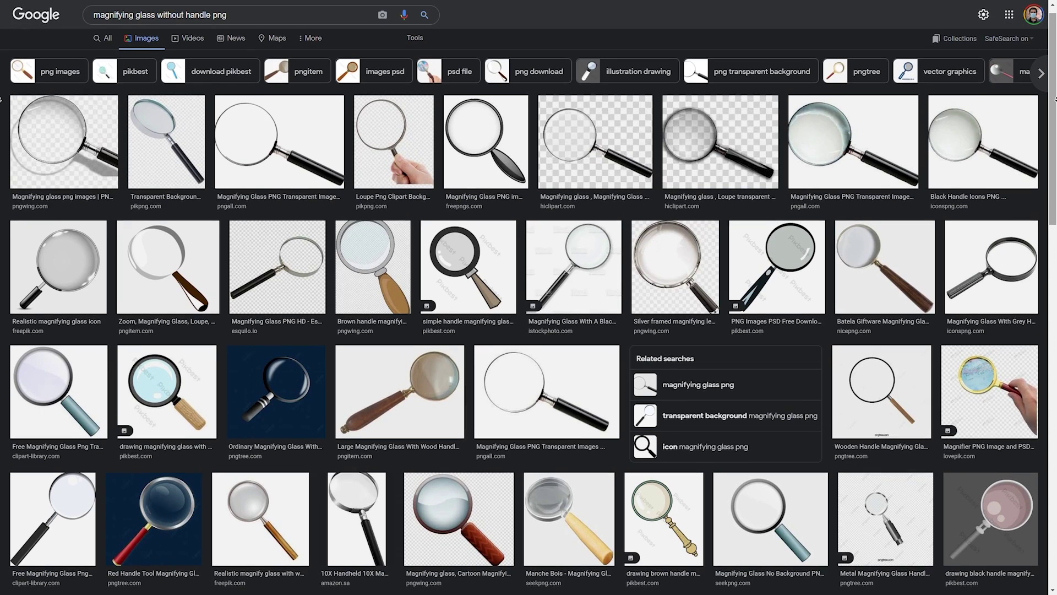
scroll(529, 330, down, 1)
scroll(529, 330, down, 1)
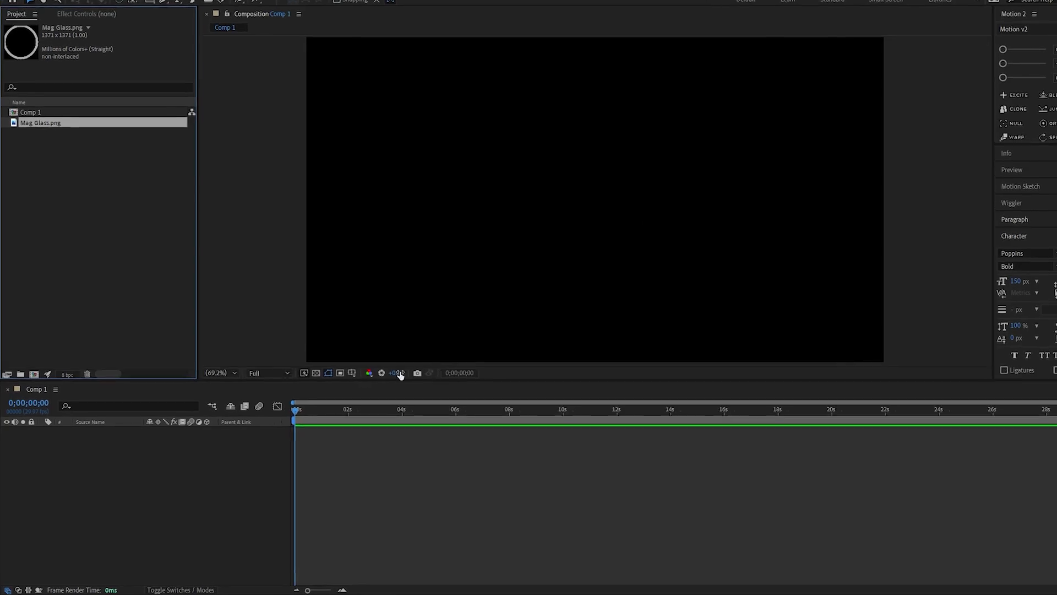
- Add a full-frame 1920×1080 white solid named White Solid 1 to Comp 1
right_click(201, 473)
mouse_move(403, 219)
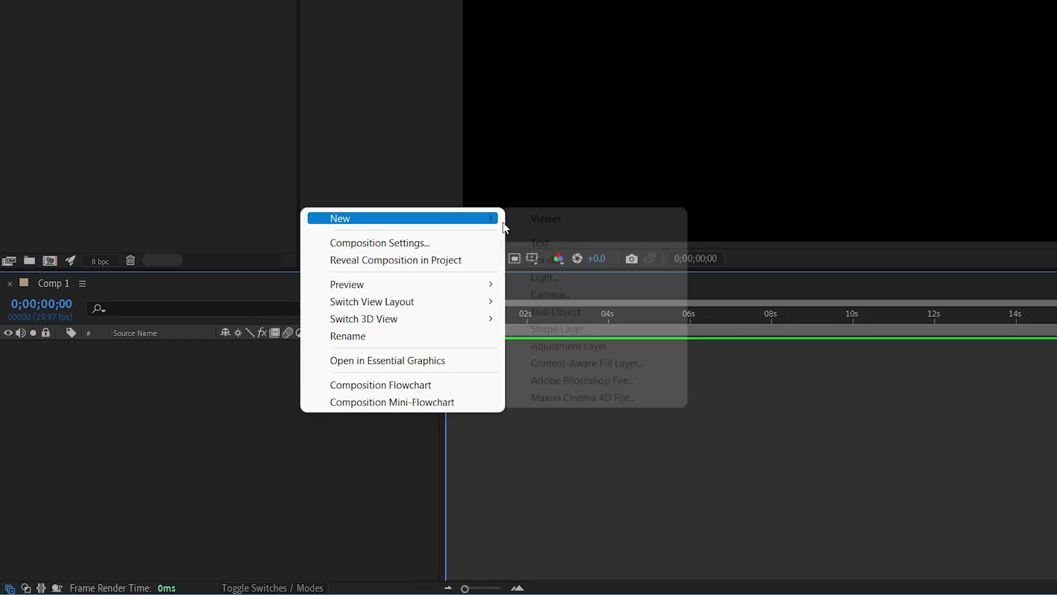
click(585, 261)
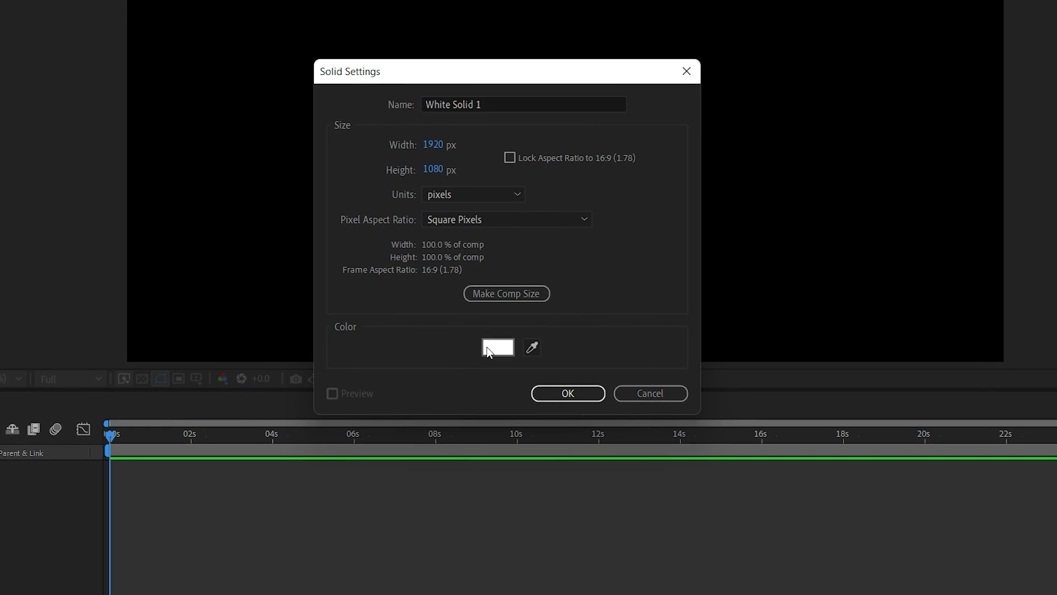
click(487, 347)
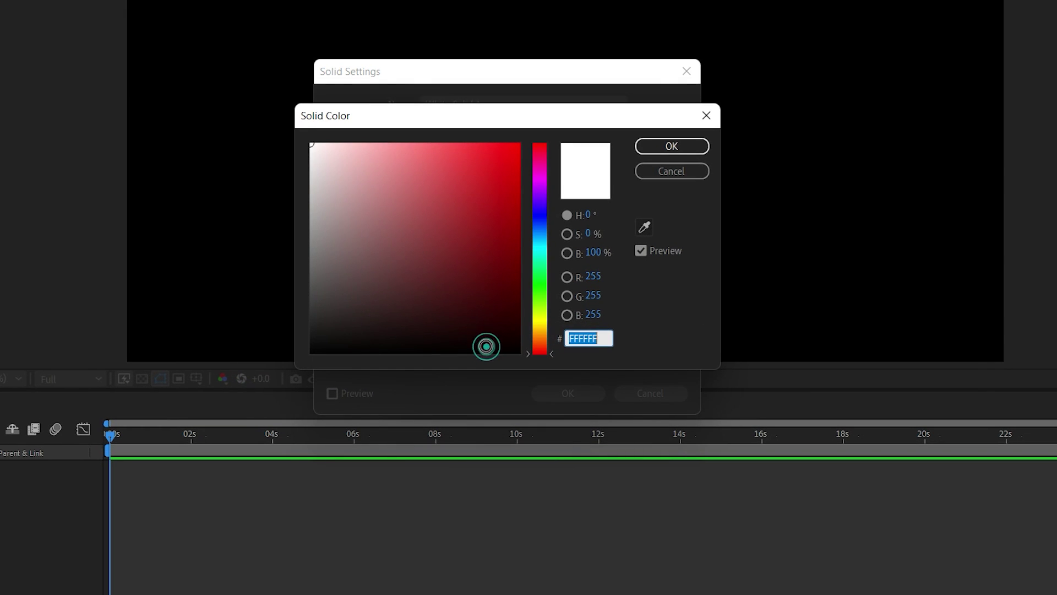
click(655, 150)
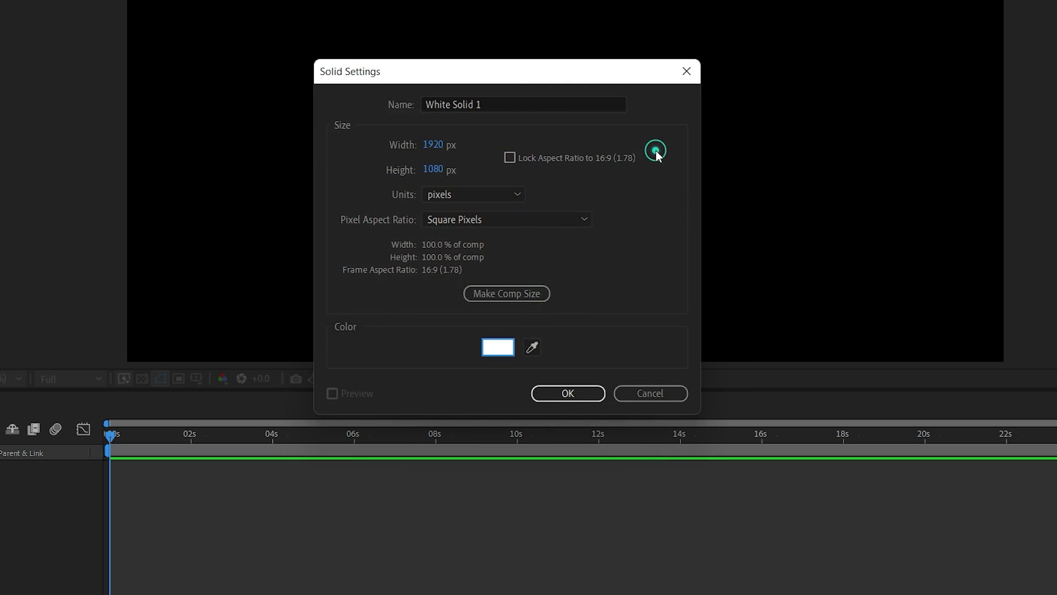
click(589, 394)
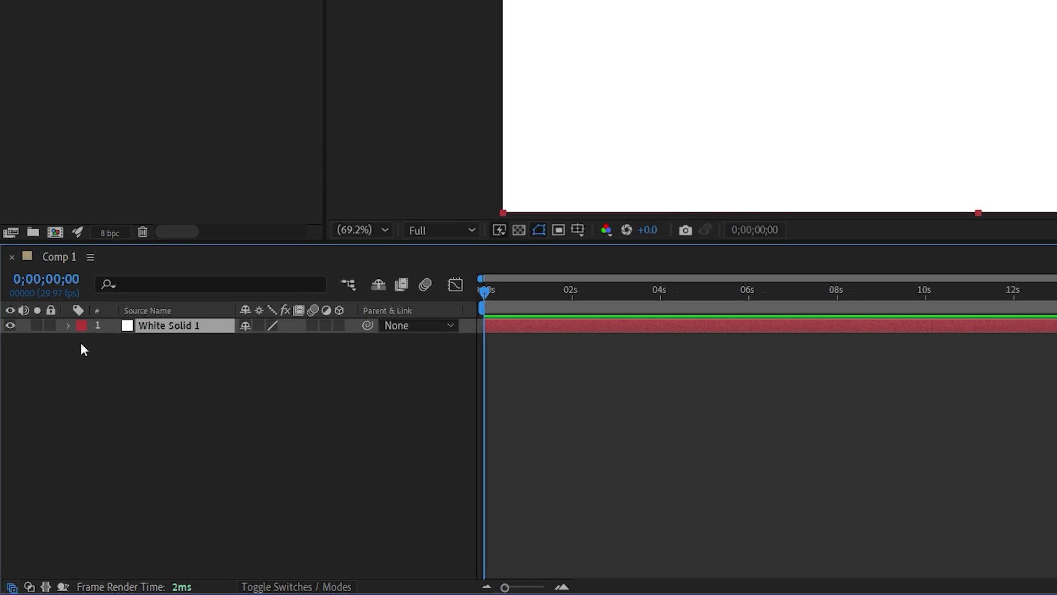
- Lock White Solid 1 and add a centred 'FILMORA MVP' text layer above it
click(50, 325)
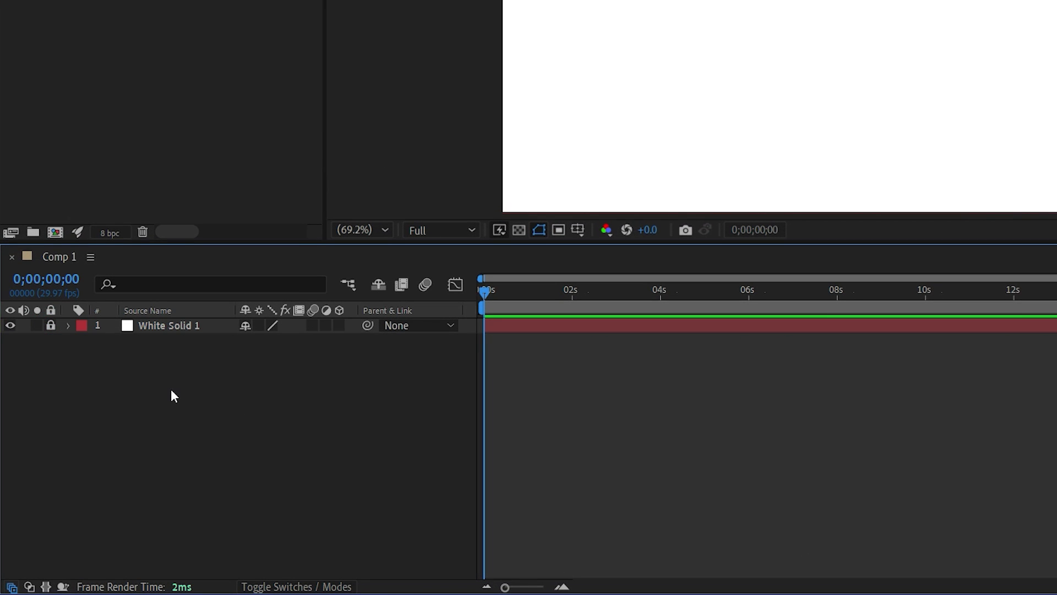
right_click(171, 389)
mouse_move(247, 178)
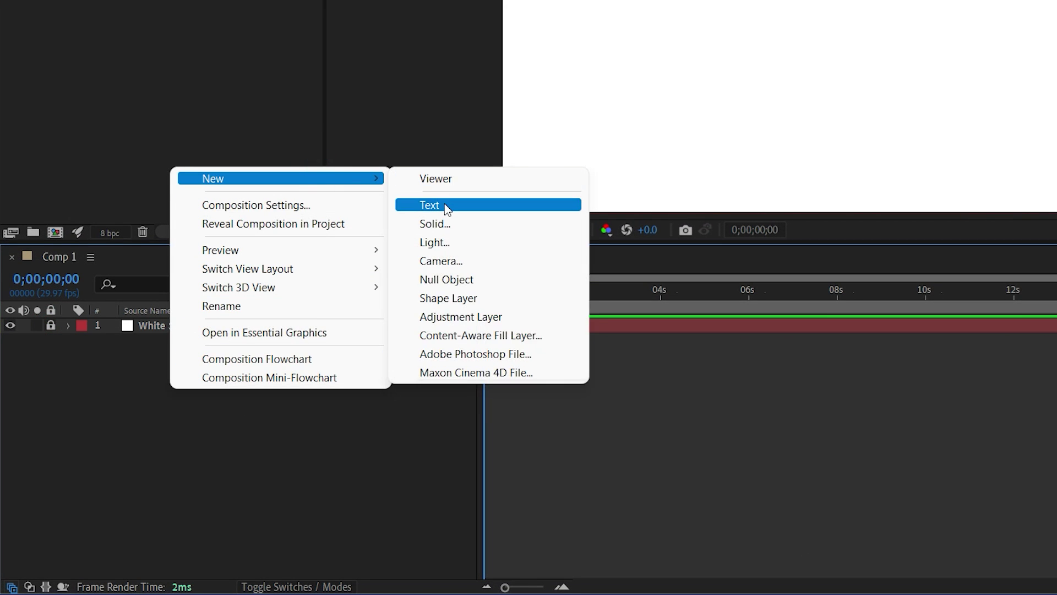
click(441, 205)
text(FILMORA MVP)
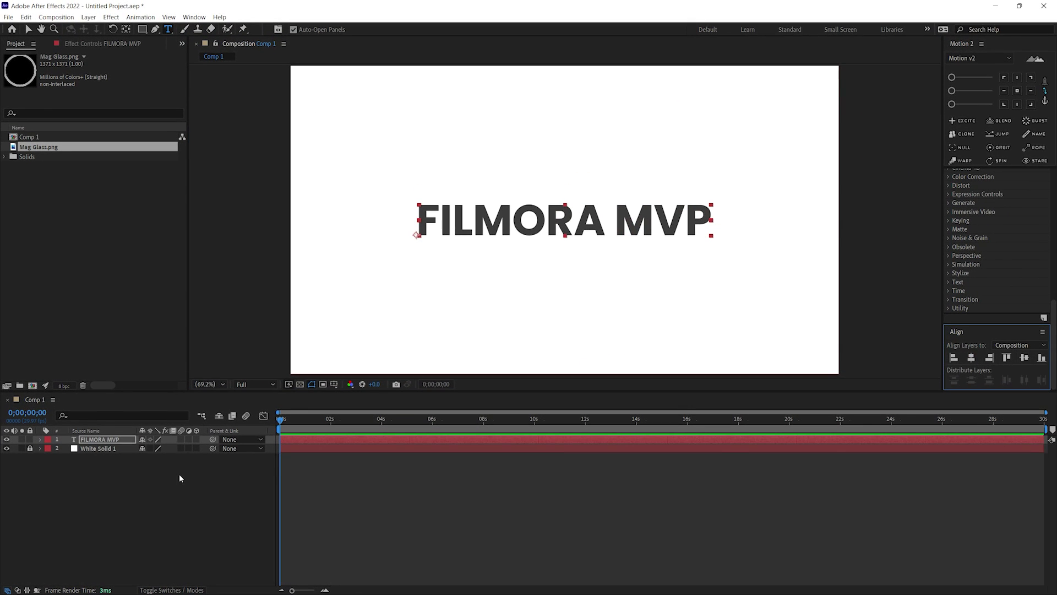
click(180, 478)
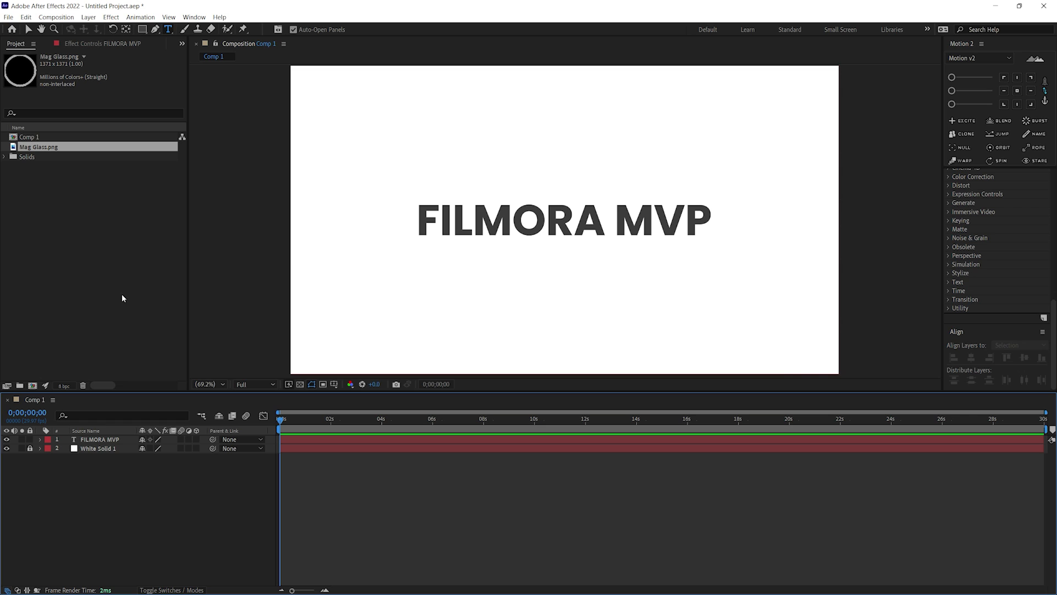
drag(37, 147, 74, 311)
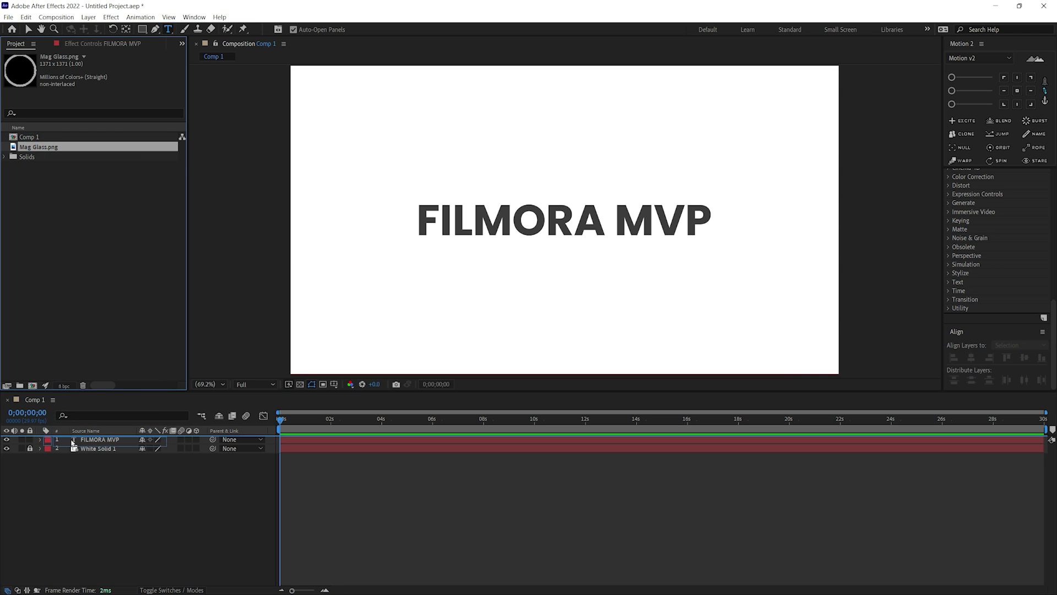
- Place Mag Glass.png as the top layer, scaled to 29% with its anchor centred
drag(73, 442, 73, 442)
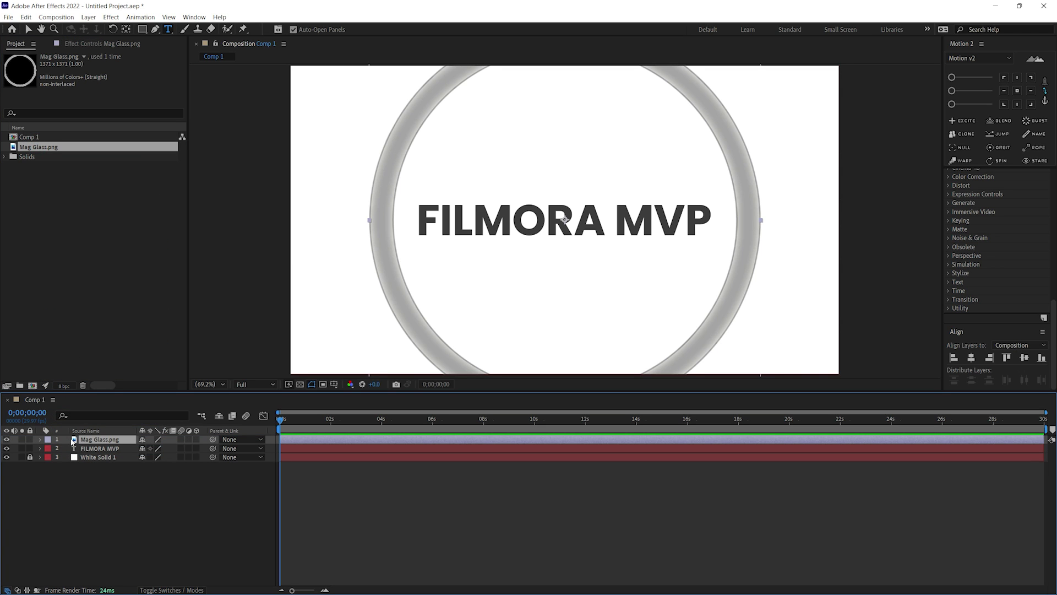
key(s)
drag(157, 447, 124, 454)
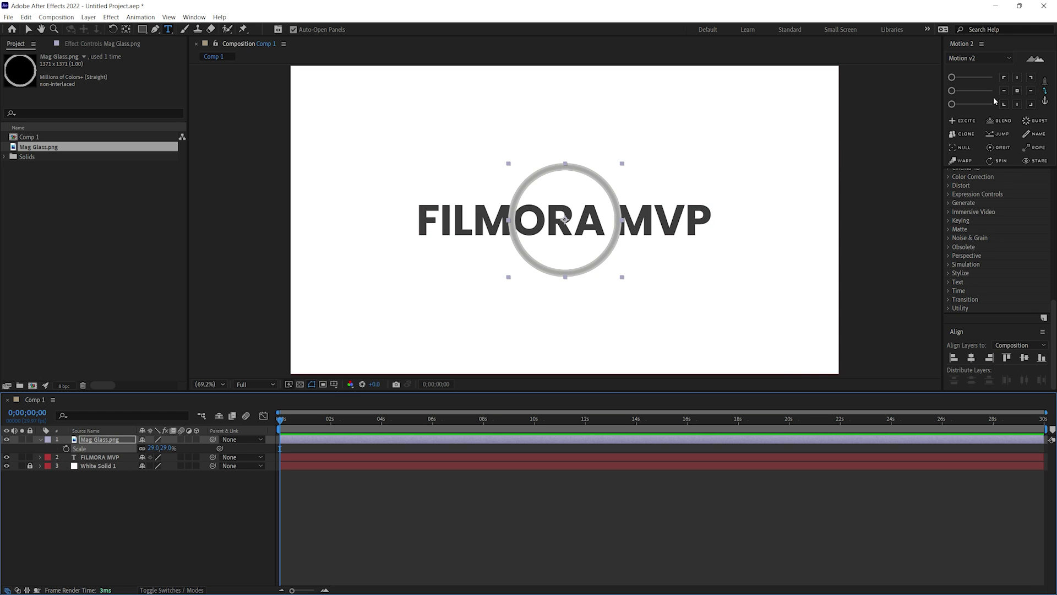
click(1017, 91)
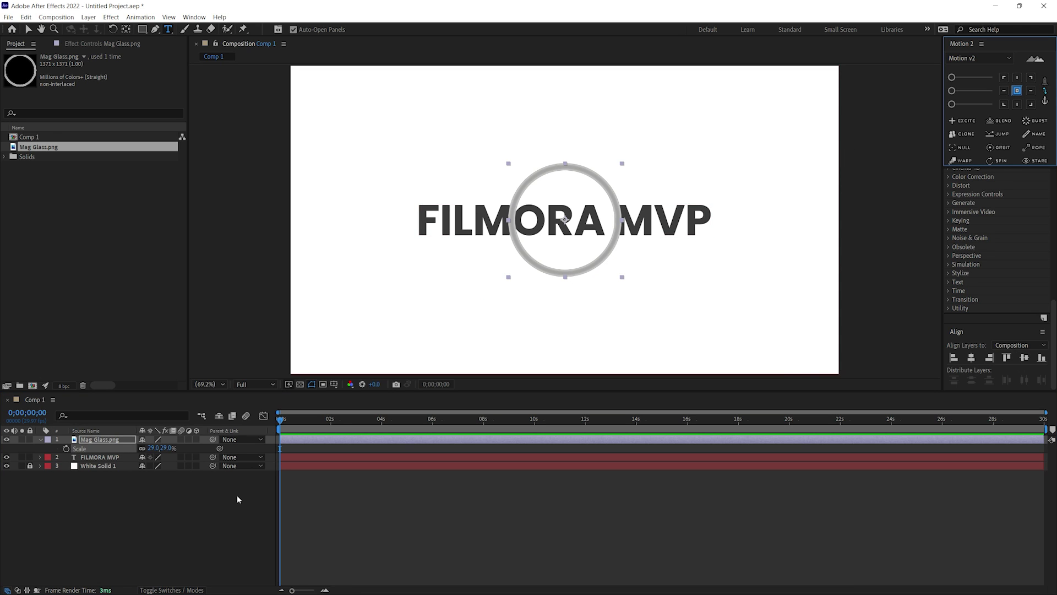
- Keyframe the ring's Position, moving it over MVP at a later time
click(39, 440)
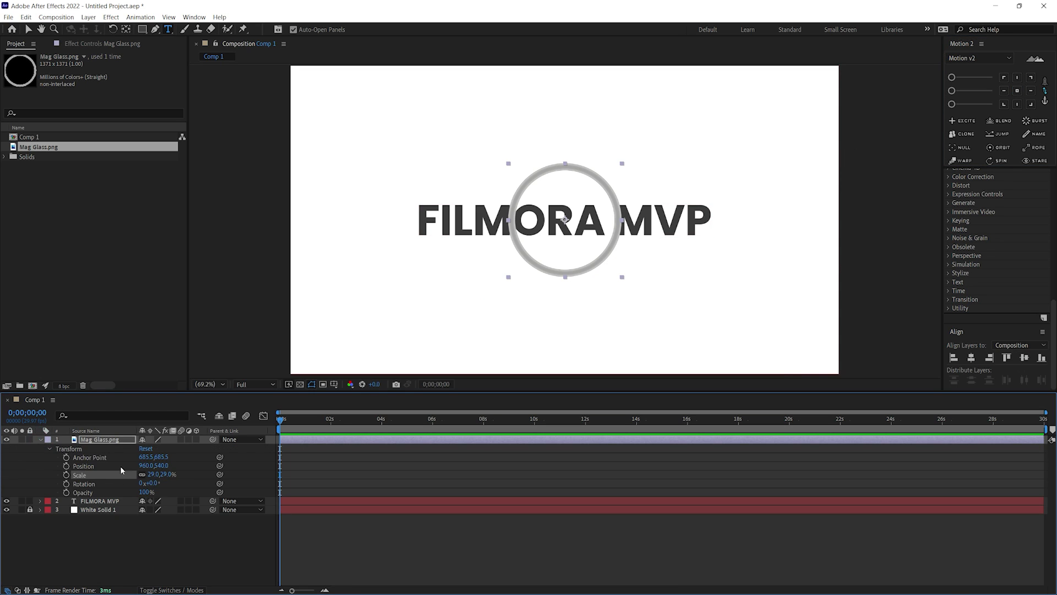
click(66, 466)
drag(153, 466, 100, 466)
drag(280, 419, 481, 419)
- Add further Position keyframes carrying the ring right past MVP
drag(153, 467, 723, 497)
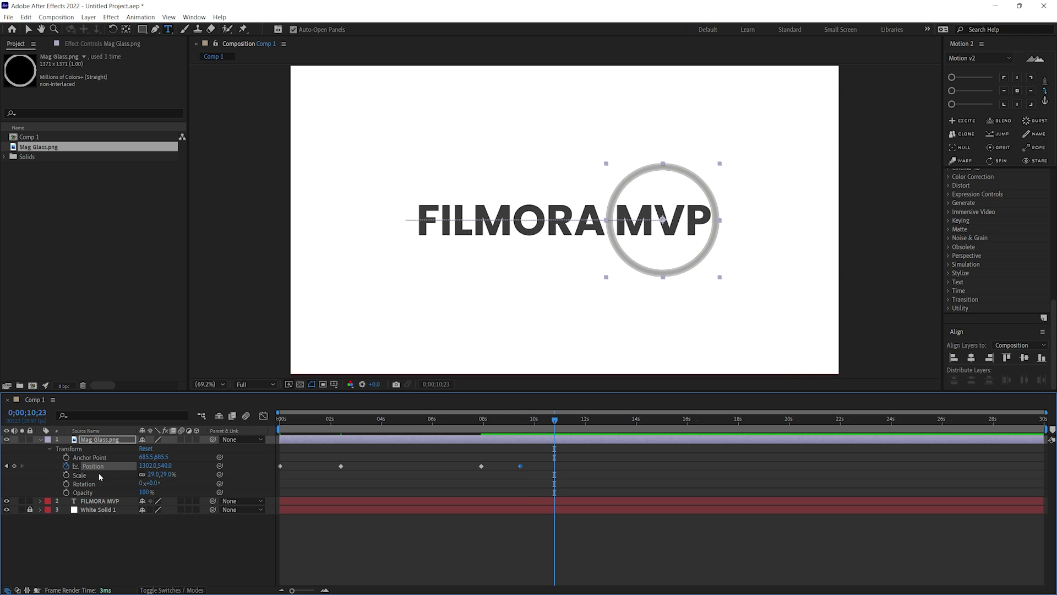
drag(142, 468, 149, 465)
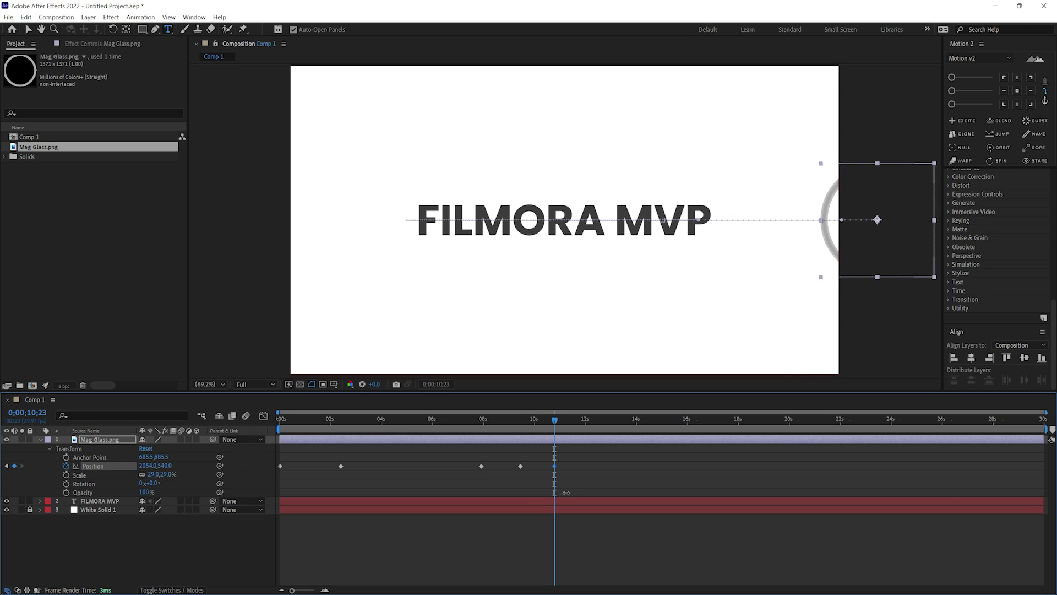
drag(281, 419, 509, 419)
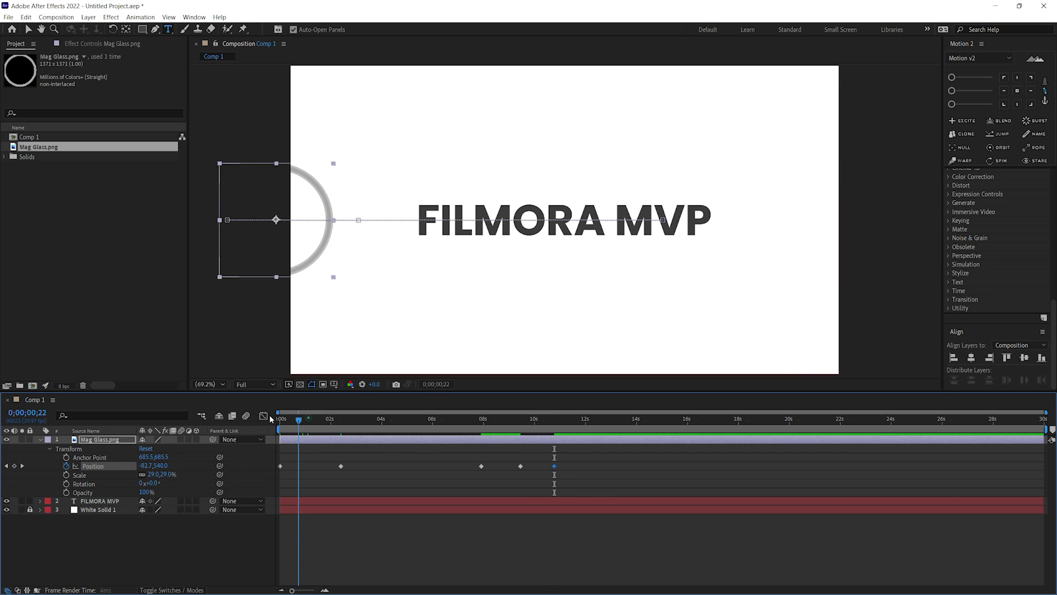
drag(534, 454, 291, 446)
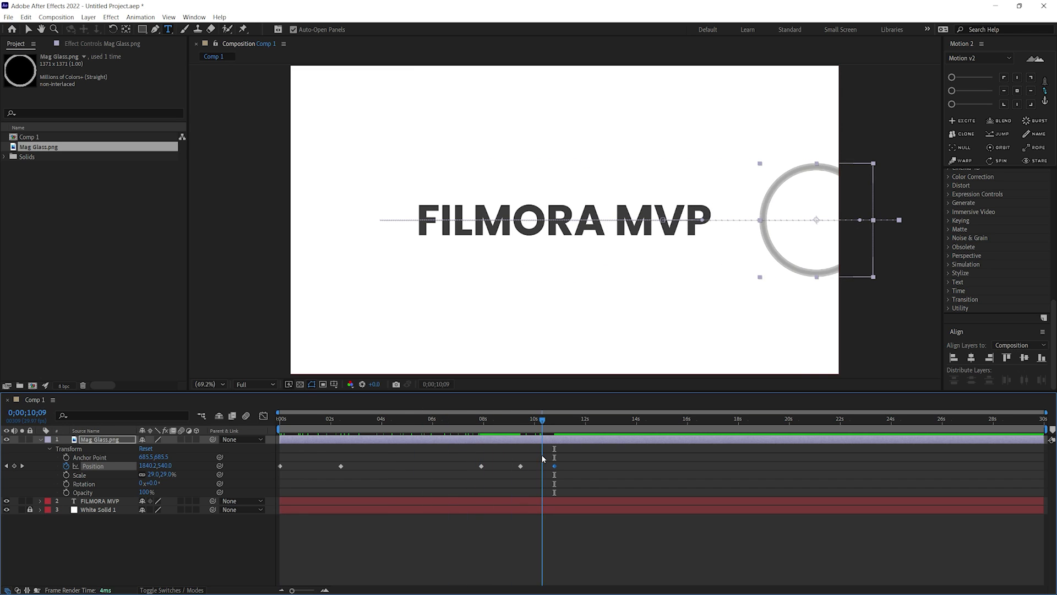
- Apply Easy Ease to the ring's Position keyframes and retime them to arrive sooner
key(v)
key(F9)
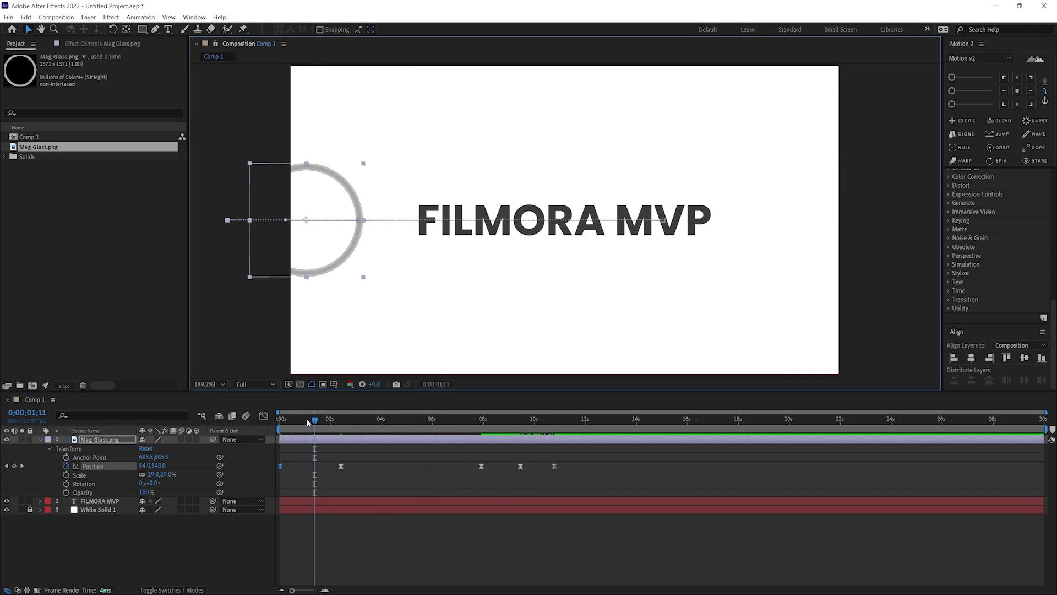
click(248, 221)
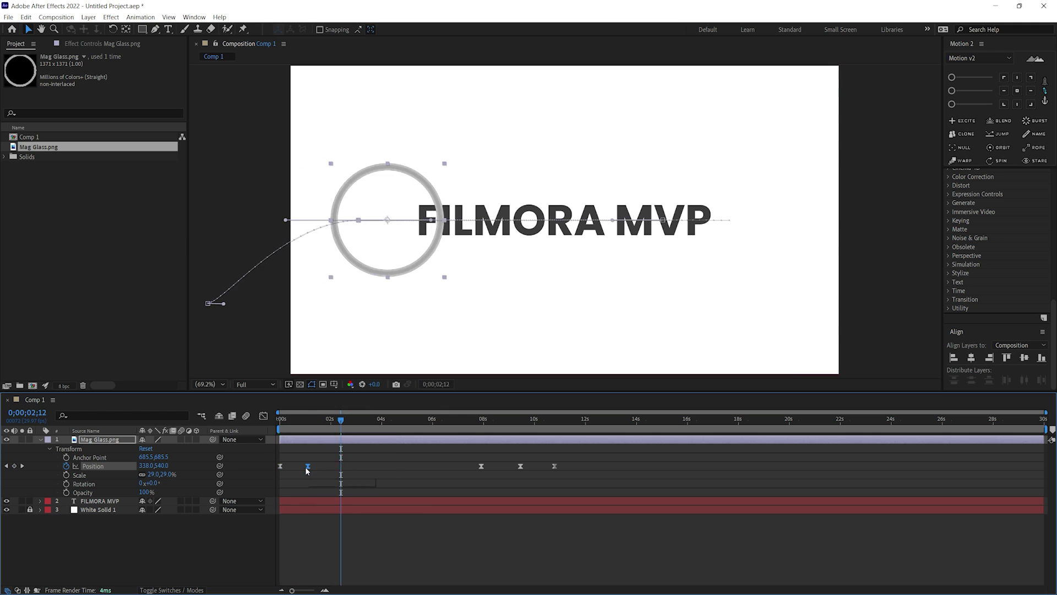
drag(526, 463, 376, 456)
key(space)
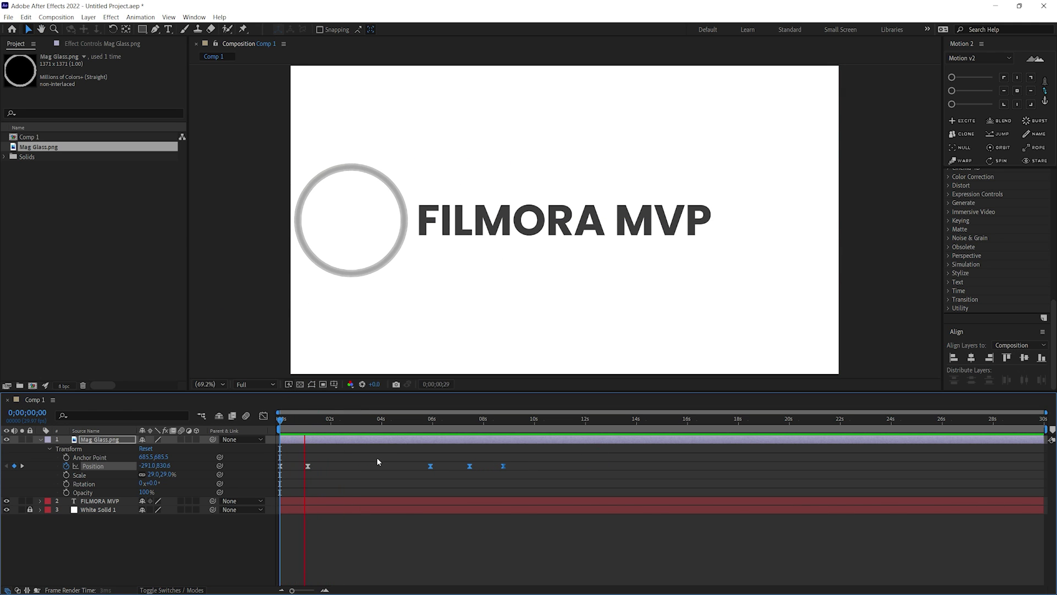
- Add Adjustment Layer 1 directly beneath Mag Glass.png
right_click(137, 514)
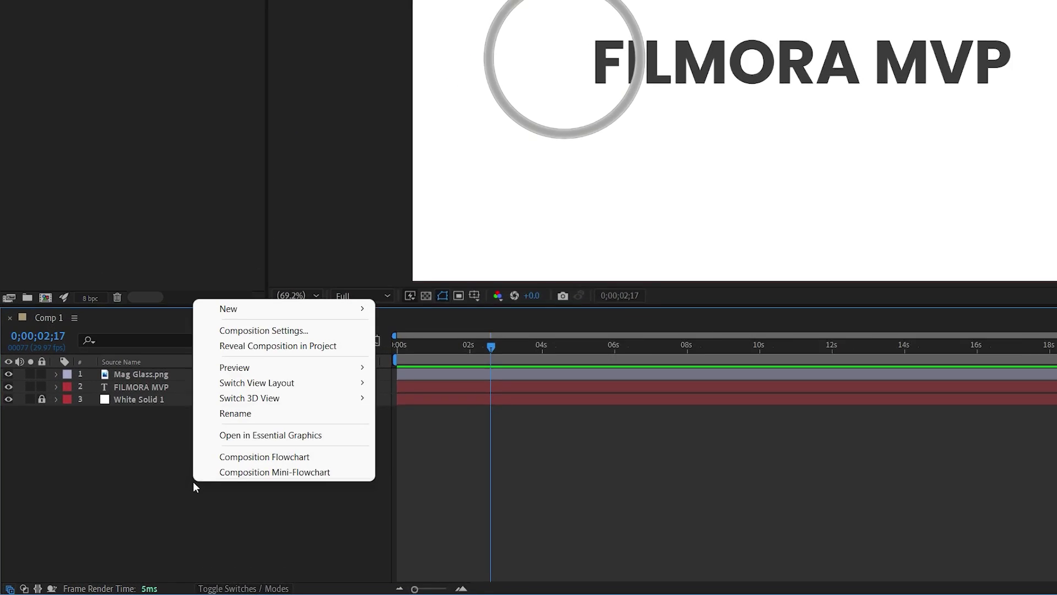
mouse_move(319, 273)
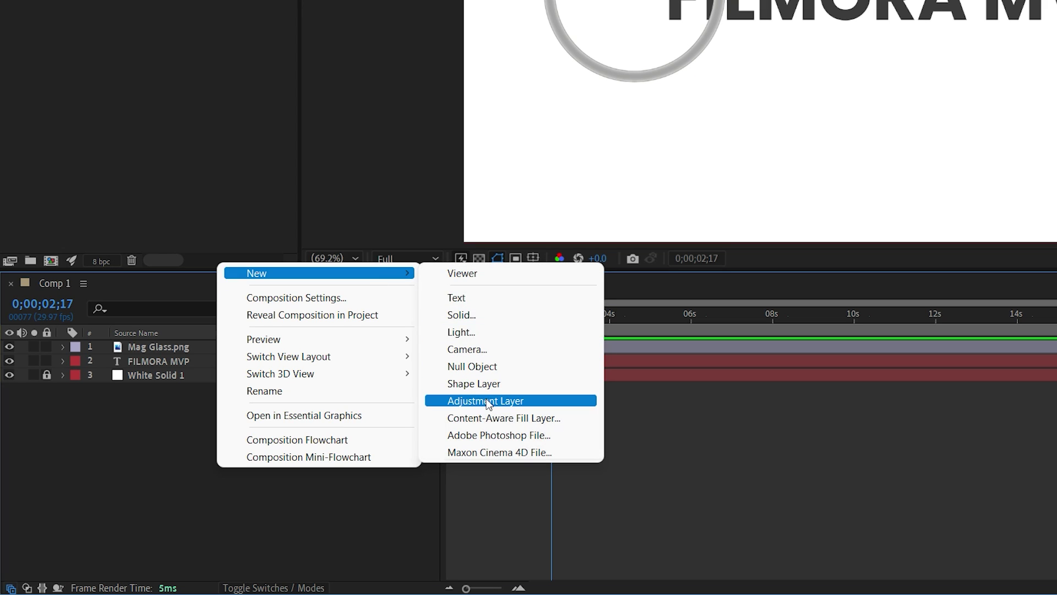
click(490, 400)
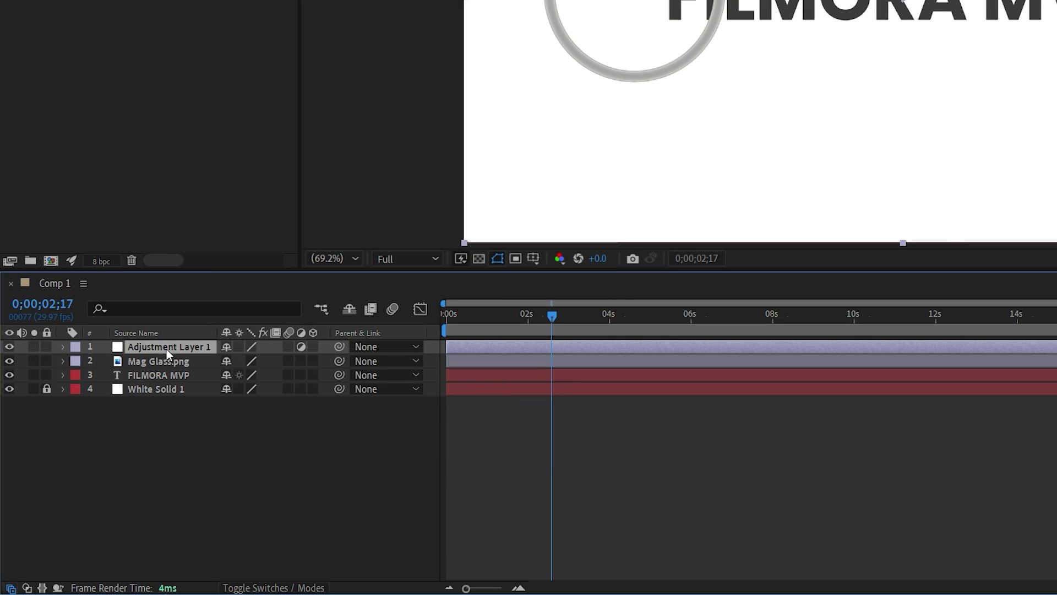
drag(167, 350, 168, 366)
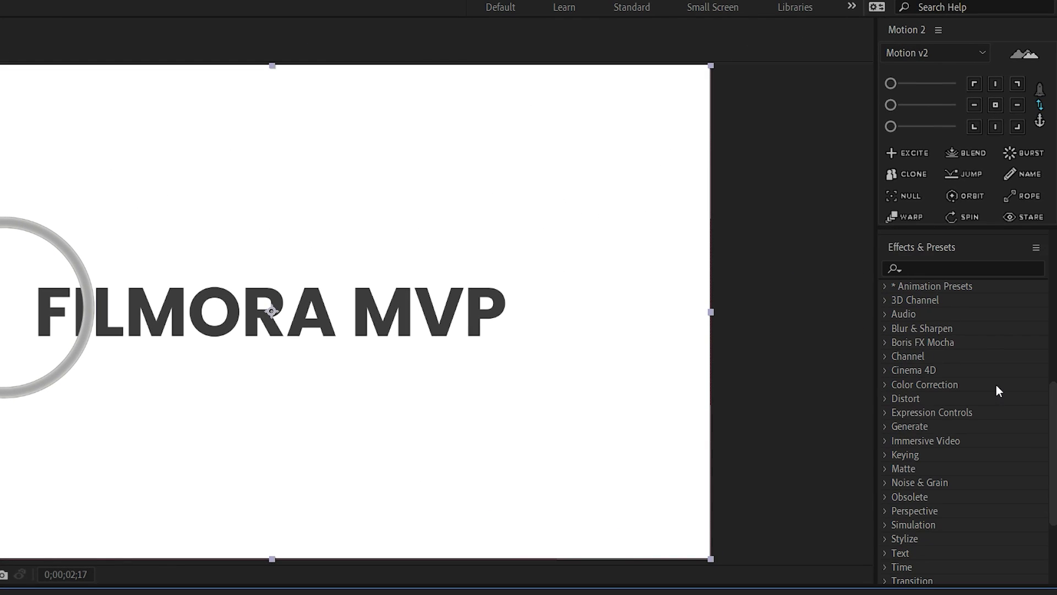
- Search 'magnify' and apply Distort > Magnify to Adjustment Layer 1
click(934, 271)
text(magnify)
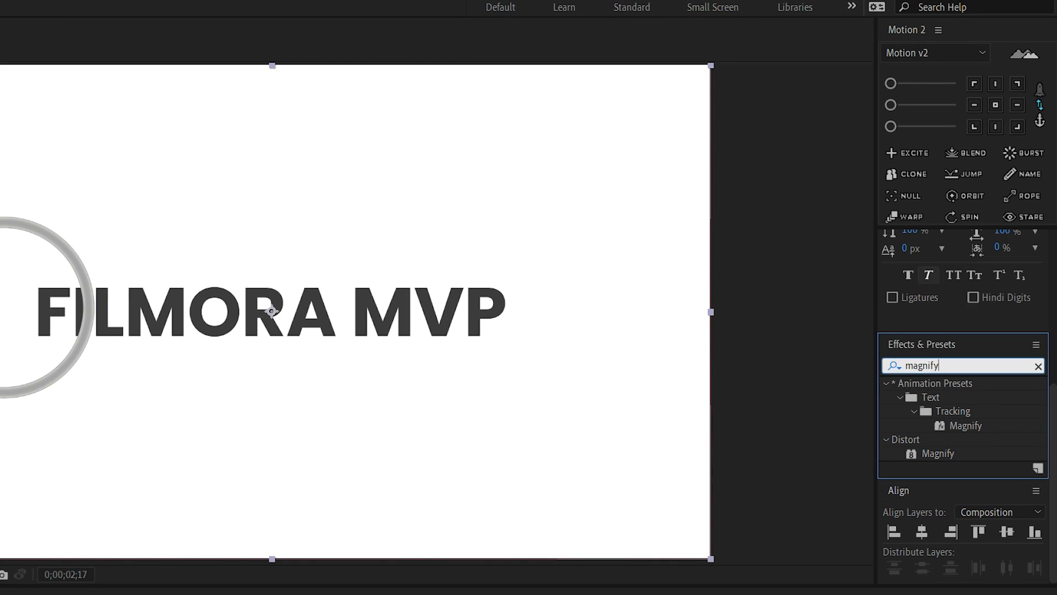
mouse_move(937, 454)
mouse_down()
mouse_move(140, 339)
mouse_move(158, 359)
mouse_up()
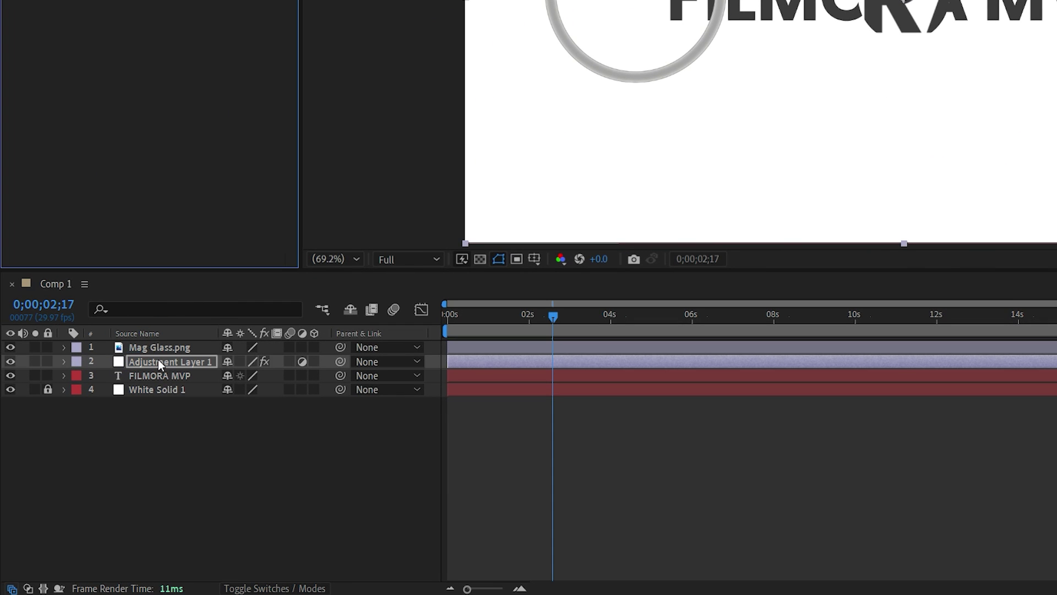
click(63, 348)
- Paste the ring's Position keyframes into Magnify Center and raise Magnify Size to 179
drag(845, 403, 432, 371)
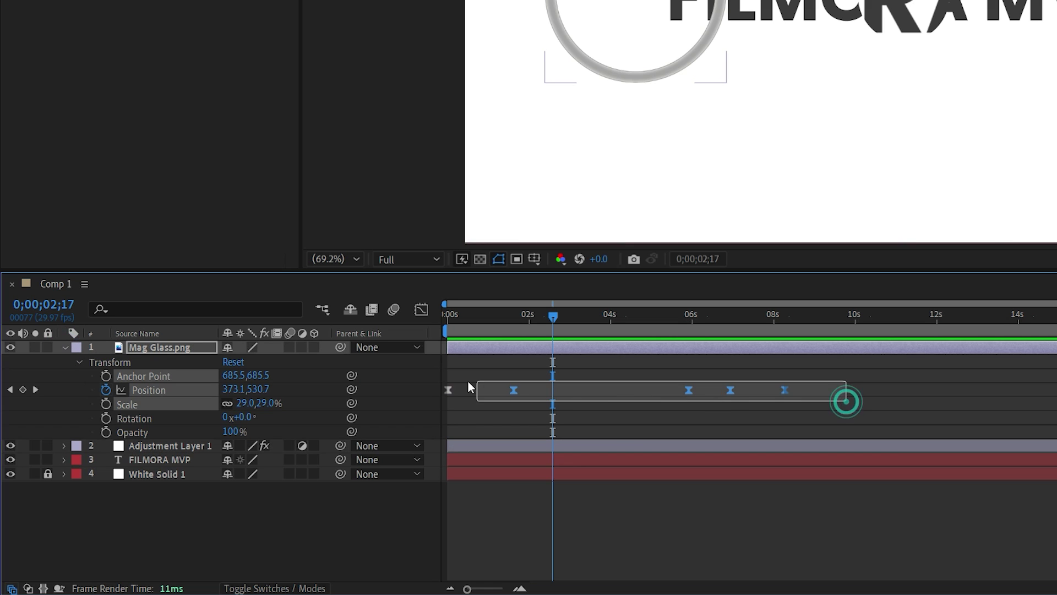
click(64, 446)
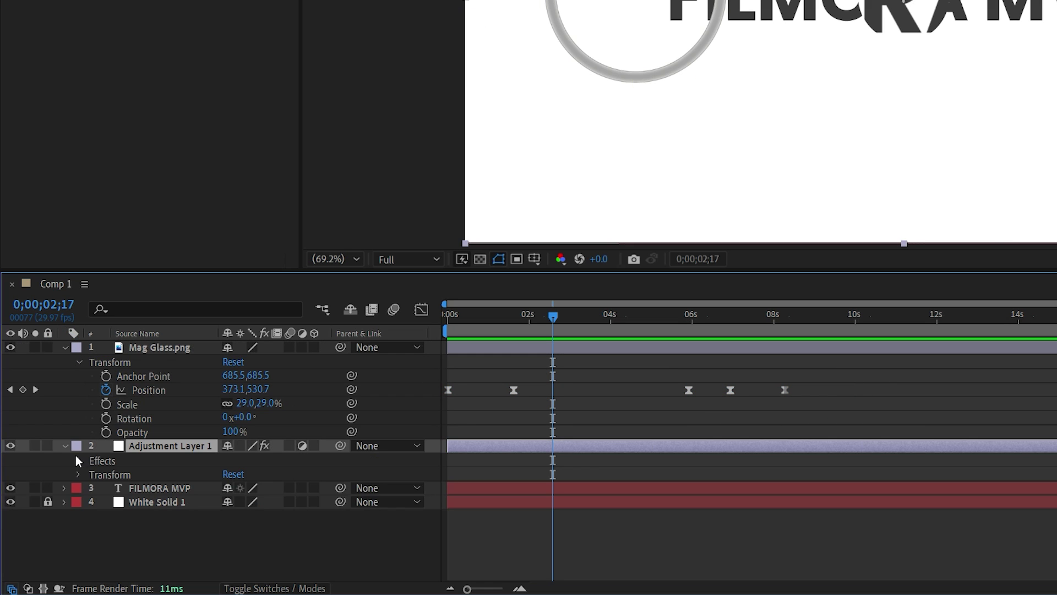
click(88, 475)
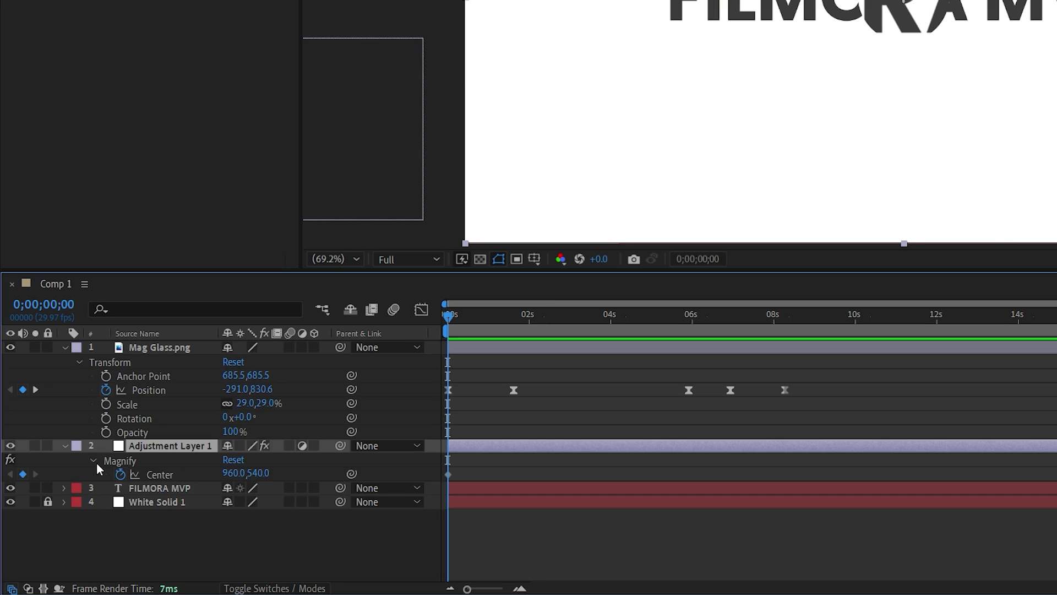
click(166, 475)
key(ctrl+v)
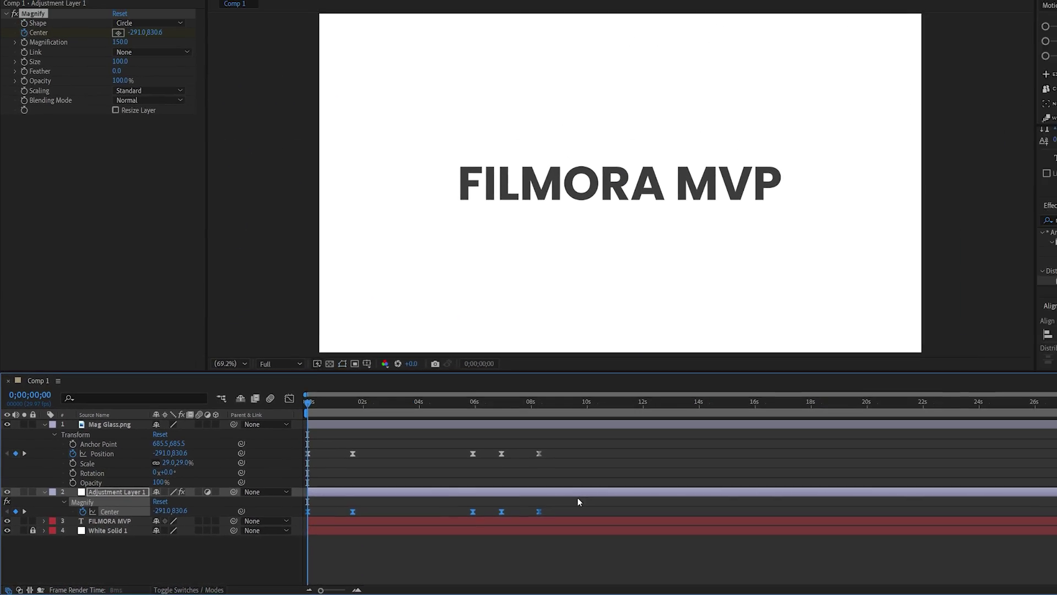
key(space)
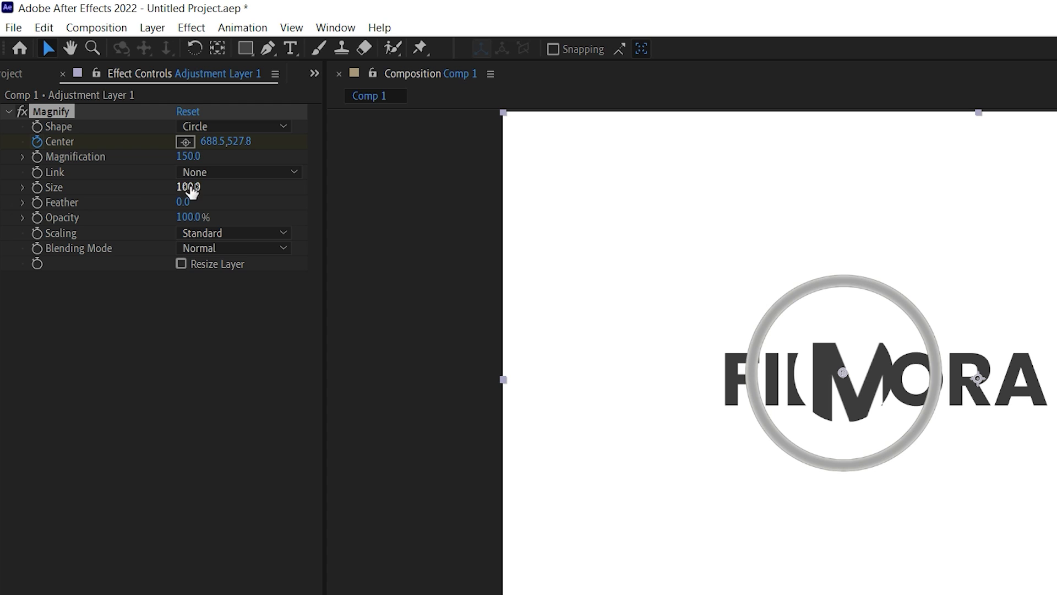
drag(189, 188, 211, 186)
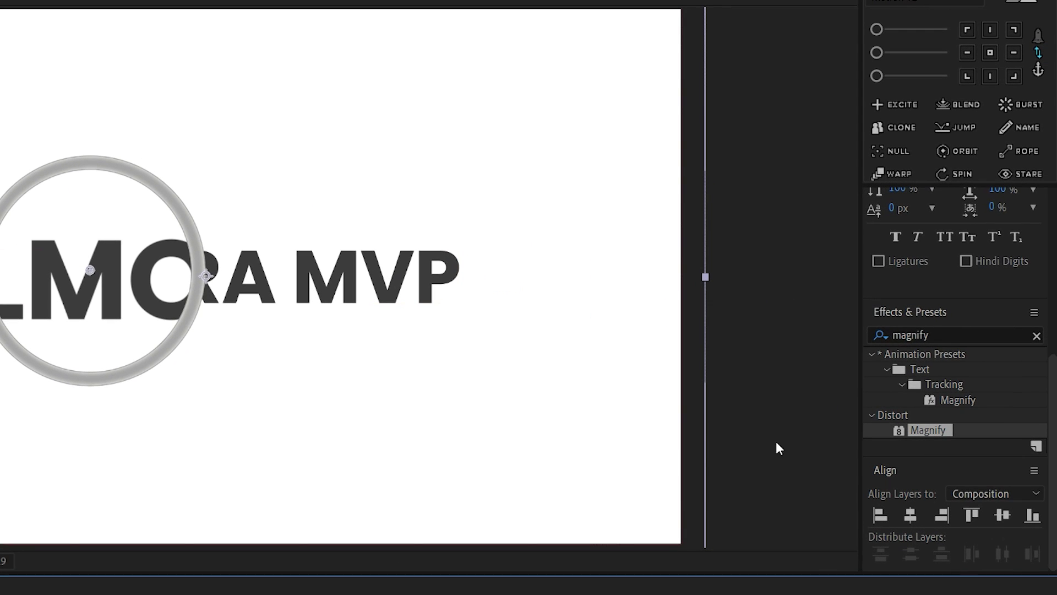
- Apply Bulge to Adjustment Layer 1, paste the keyframes into Bulge Center, and enlarge its radii
click(938, 334)
text(bul)
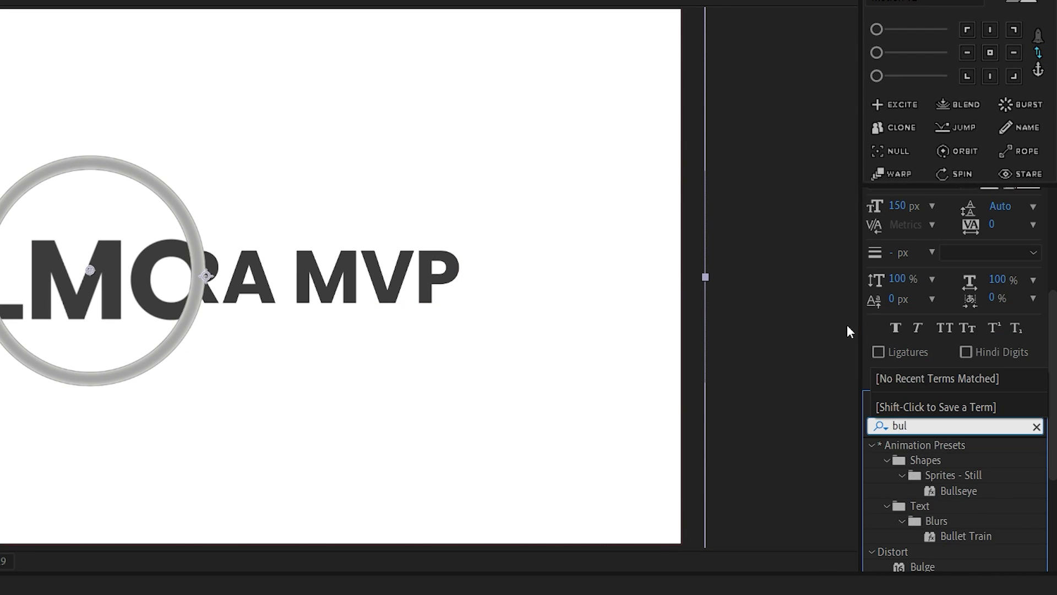
text(ge)
drag(928, 462, 101, 459)
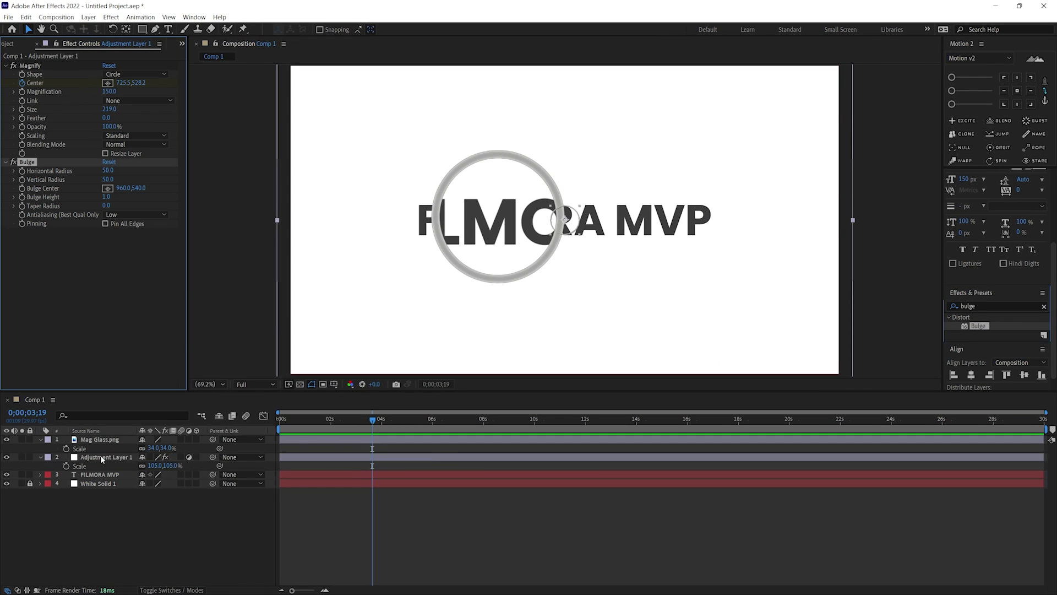
key(ctrl+v)
drag(109, 179, 136, 179)
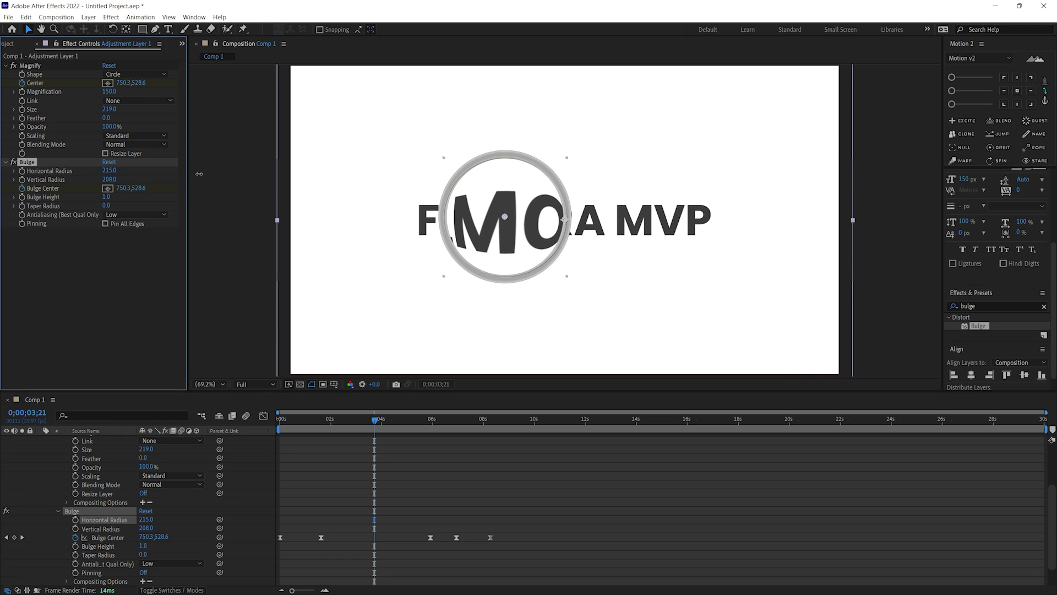
click(455, 467)
key(space)
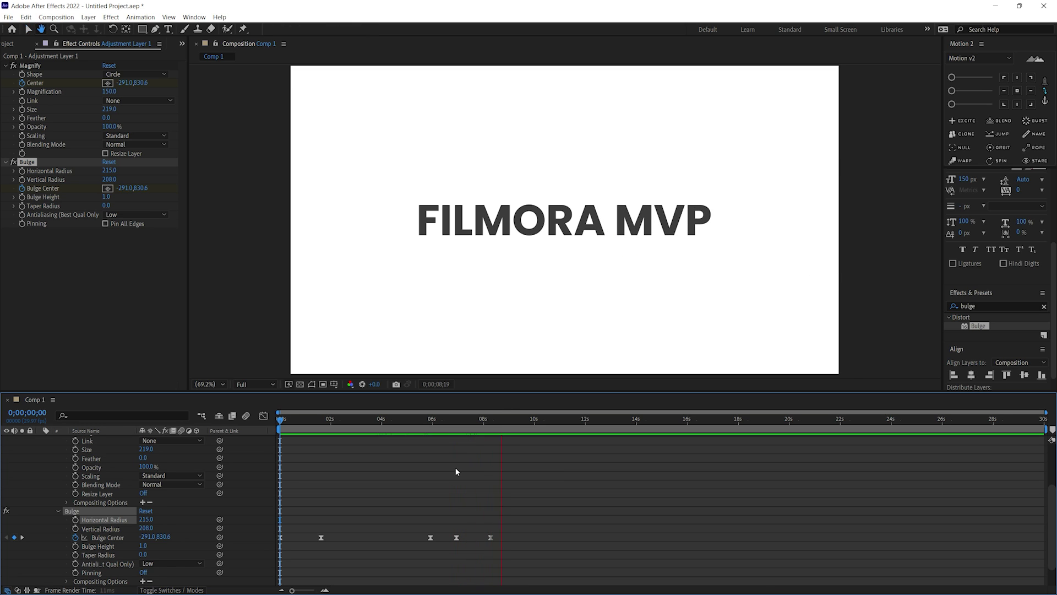
key(space)
- Scrub the timeline to check the bulge moving across the title
mouse_move(384, 427)
mouse_down()
mouse_move(384, 439)
mouse_move(406, 438)
mouse_move(370, 442)
mouse_up()
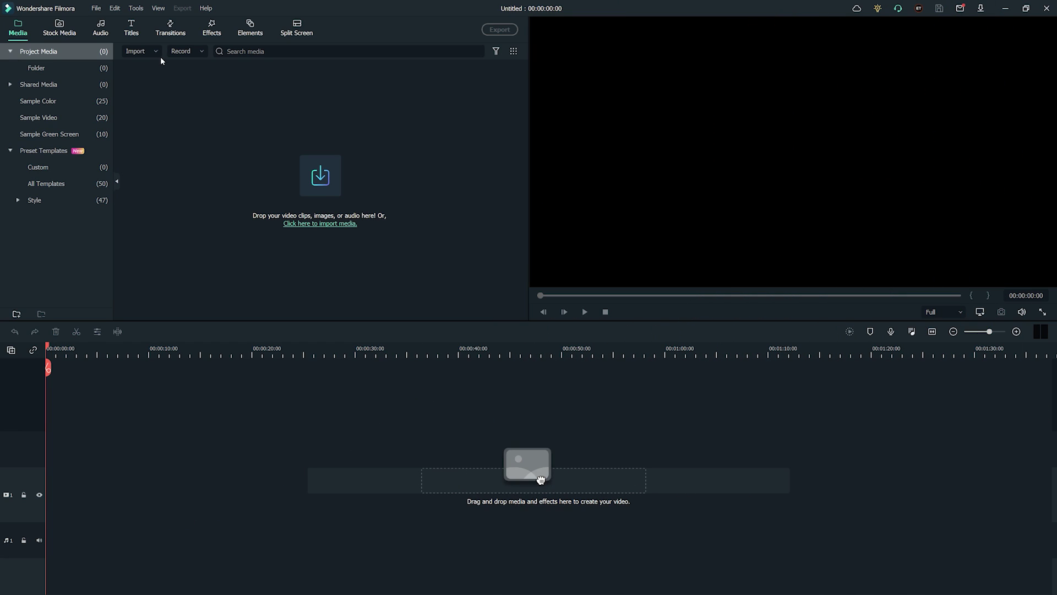
- Import the Dance video and place it at the start of the timeline
click(161, 54)
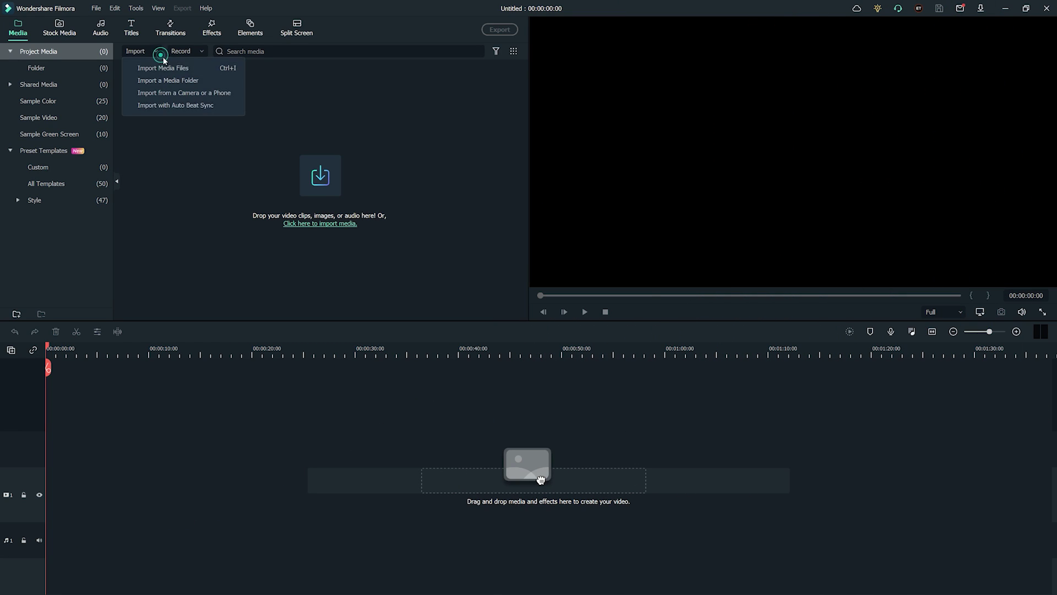
click(197, 68)
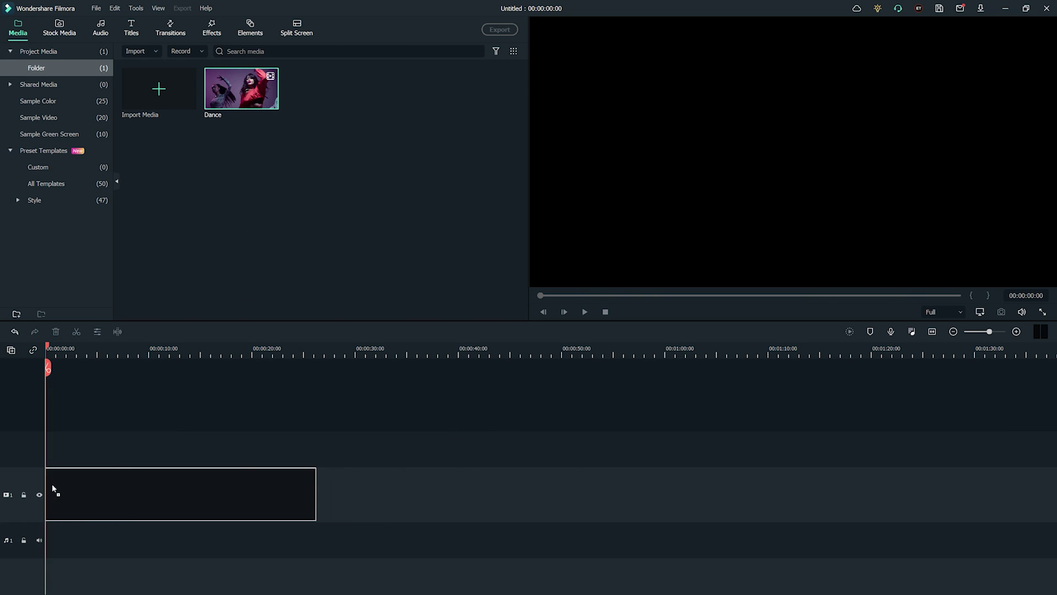
drag(540, 479, 53, 488)
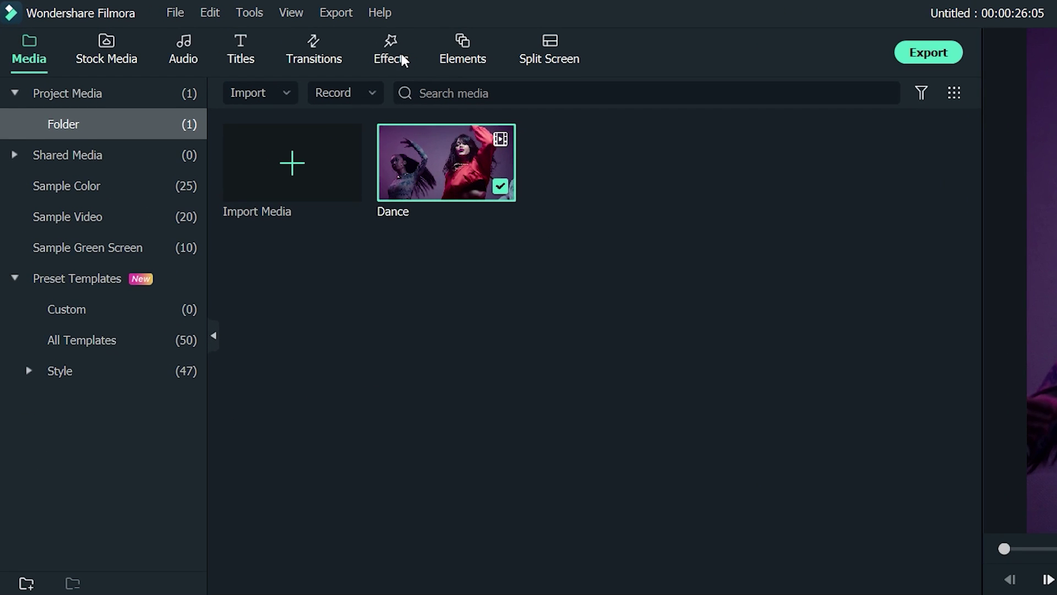
- Search the effects library for 'magnify' and drag Magnify onto the timeline
click(229, 33)
click(399, 91)
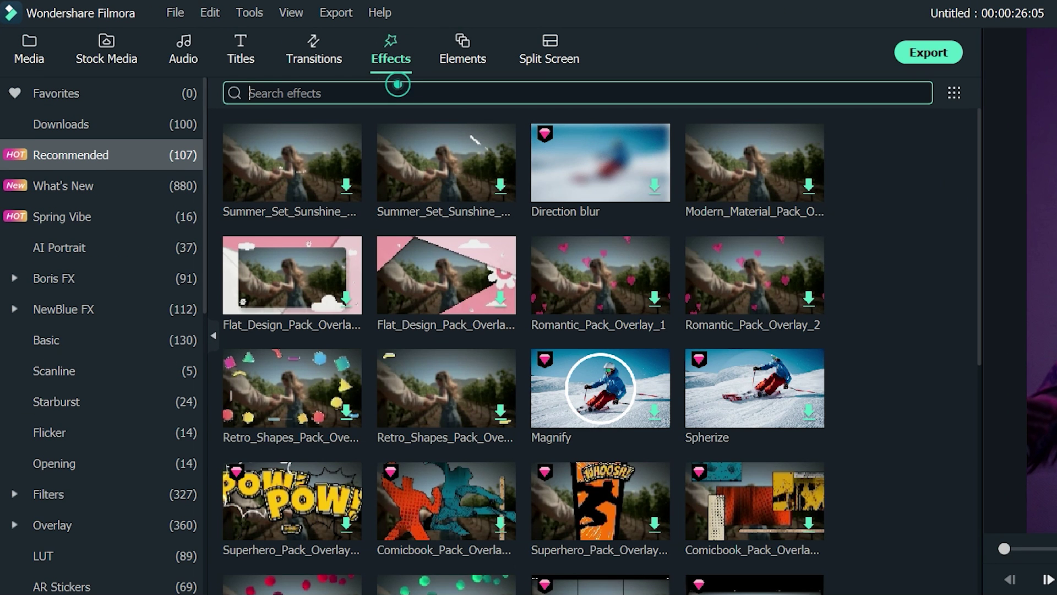
text(magnify)
key(Return)
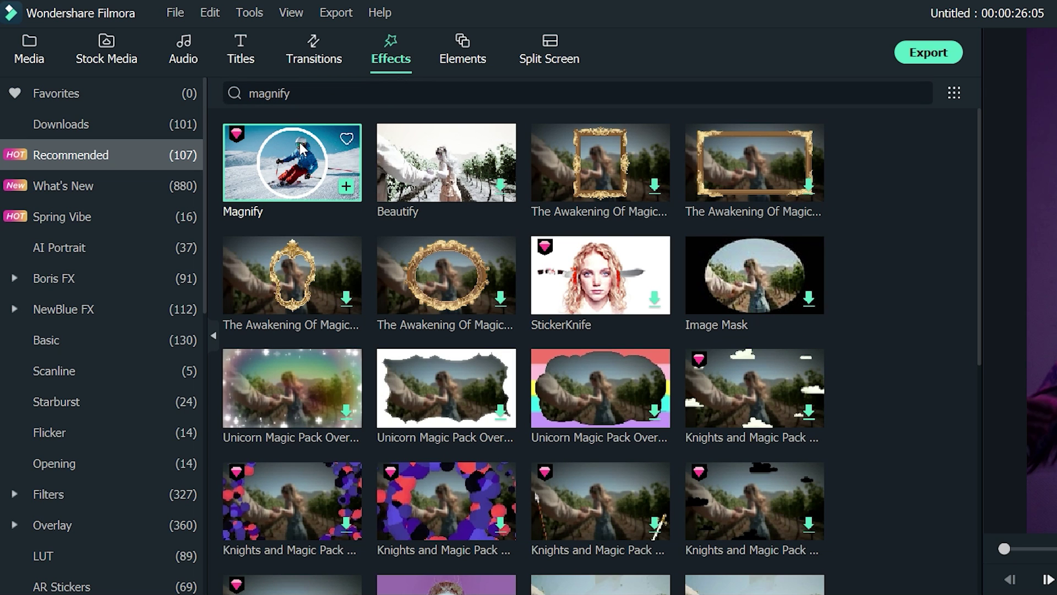
mouse_move(302, 148)
mouse_down()
mouse_move(125, 294)
mouse_move(170, 316)
mouse_up()
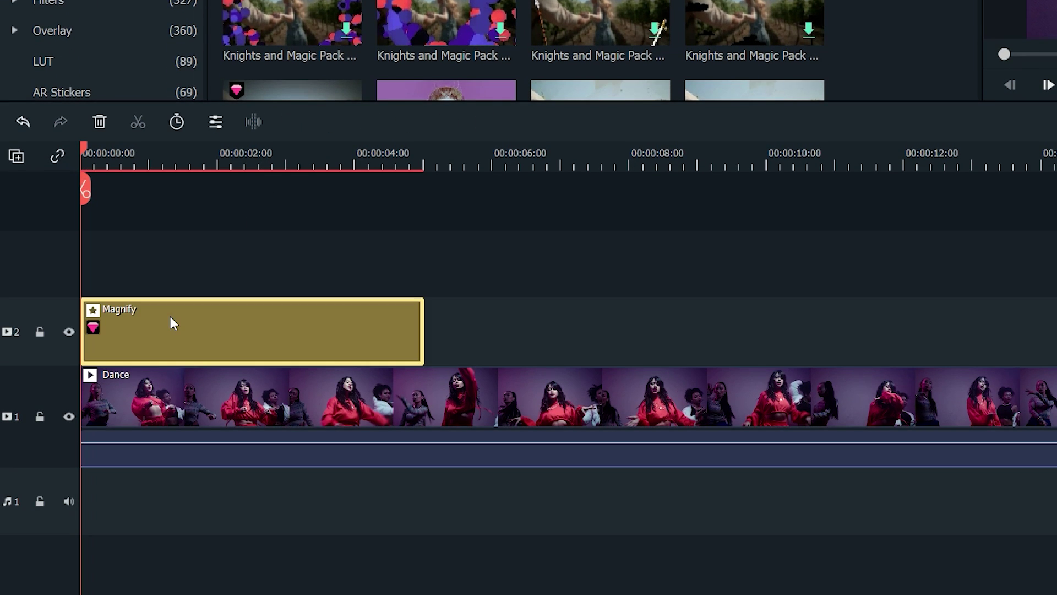
- Set Magnify to radius 31.25 and zoom rate 60.42, centred on the right dancer, fully opaque
double_click(170, 317)
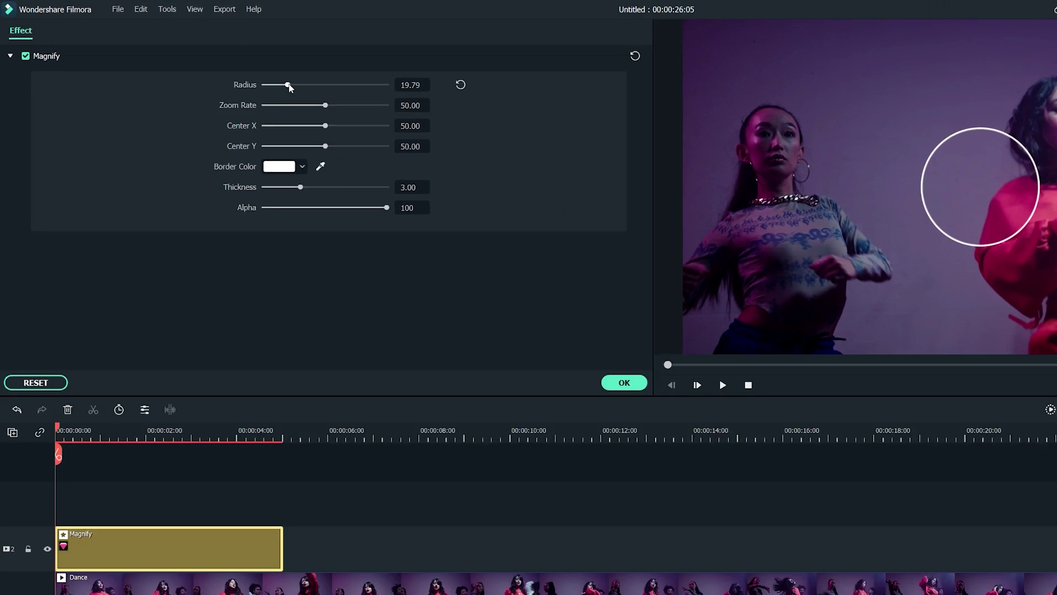
mouse_move(233, 69)
mouse_down()
mouse_move(271, 70)
mouse_move(236, 81)
mouse_move(245, 73)
mouse_move(233, 102)
mouse_move(295, 103)
mouse_up()
click(263, 119)
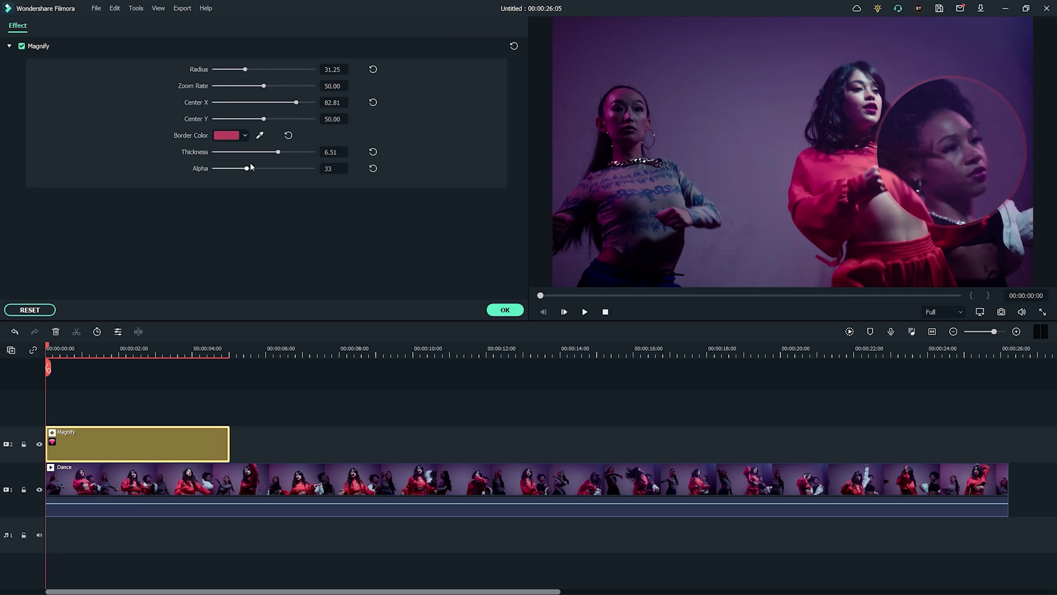
drag(250, 168, 313, 167)
mouse_move(264, 86)
mouse_down()
mouse_move(304, 86)
mouse_move(279, 86)
mouse_move(275, 103)
mouse_up()
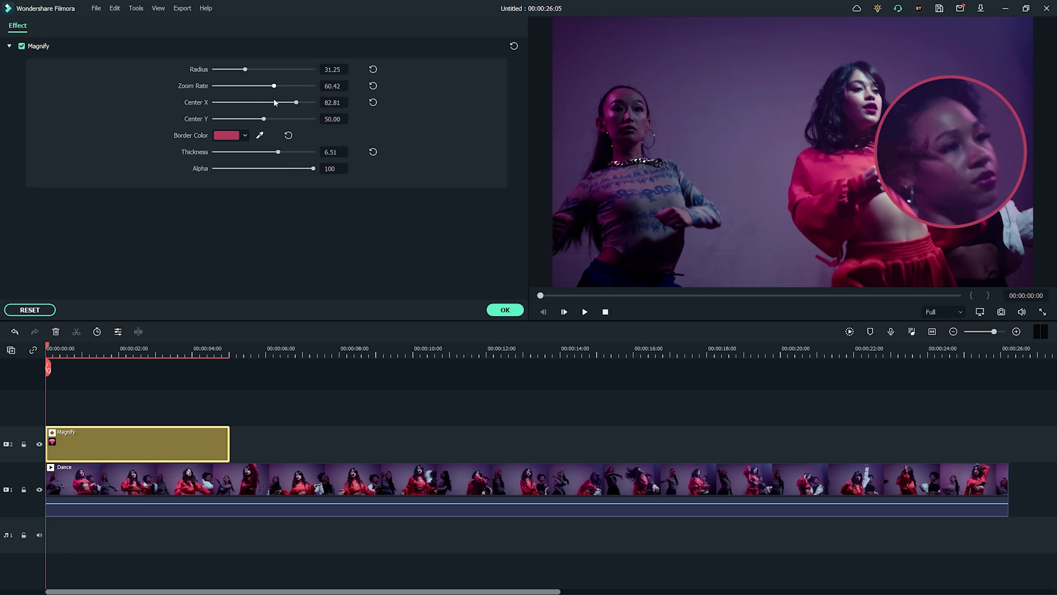
click(500, 310)
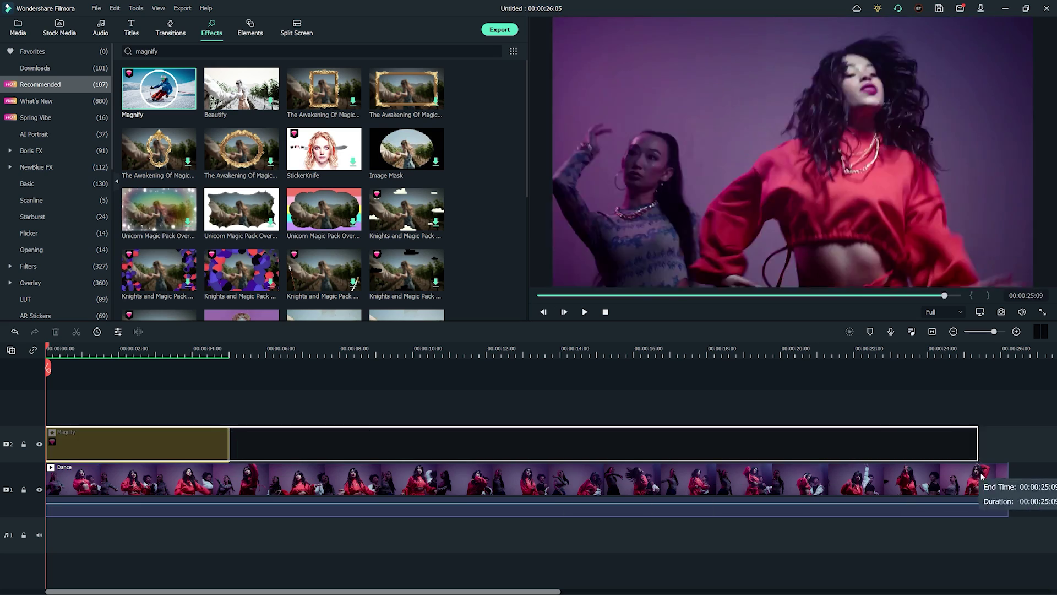
- Extend the Magnify effect clip's right edge to the end of the Dance clip
drag(230, 447, 1008, 446)
click(584, 311)
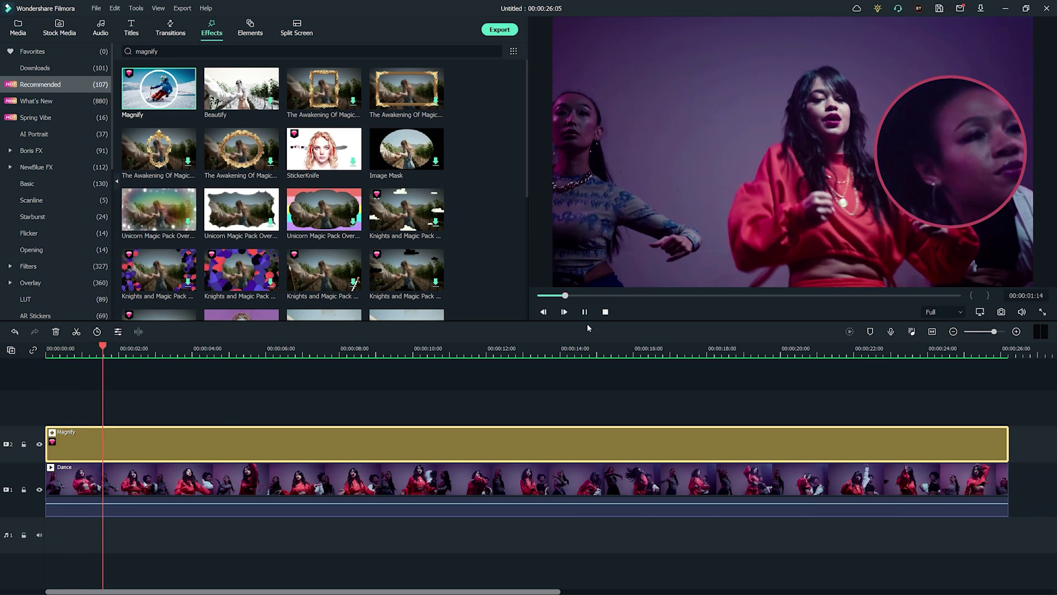